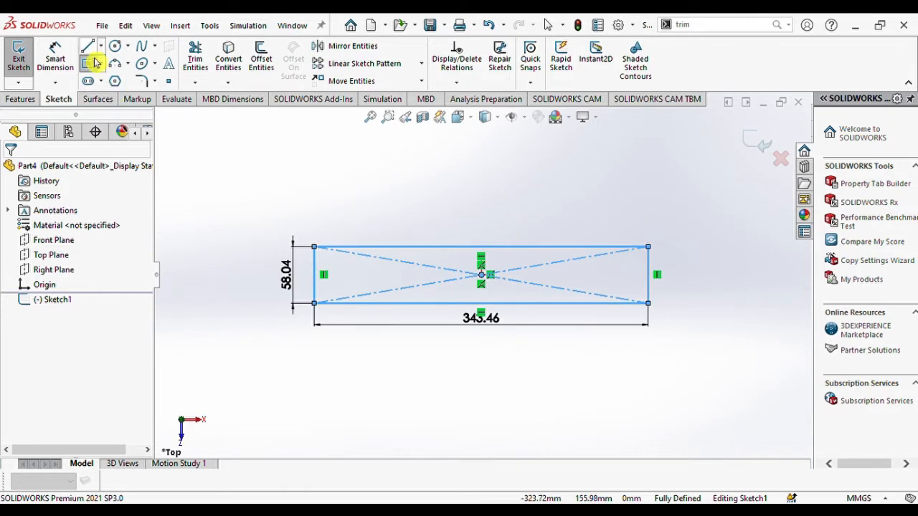
Sketch a three-point arc of about 57 mm radius bulging outward between the two corners of the rectangle's left edge
{"action": "left_click", "coordinate": [128, 63]}
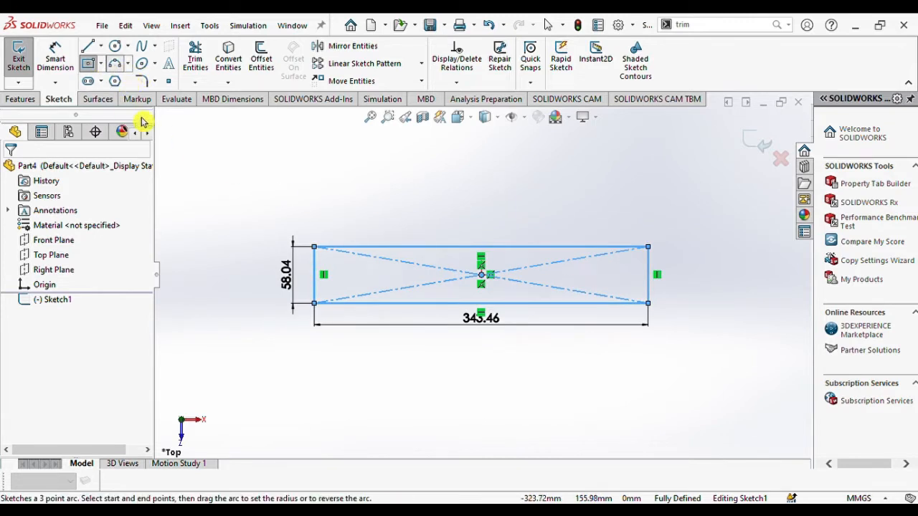
{"action": "left_click", "coordinate": [143, 123]}
{"action": "left_click", "coordinate": [315, 304]}
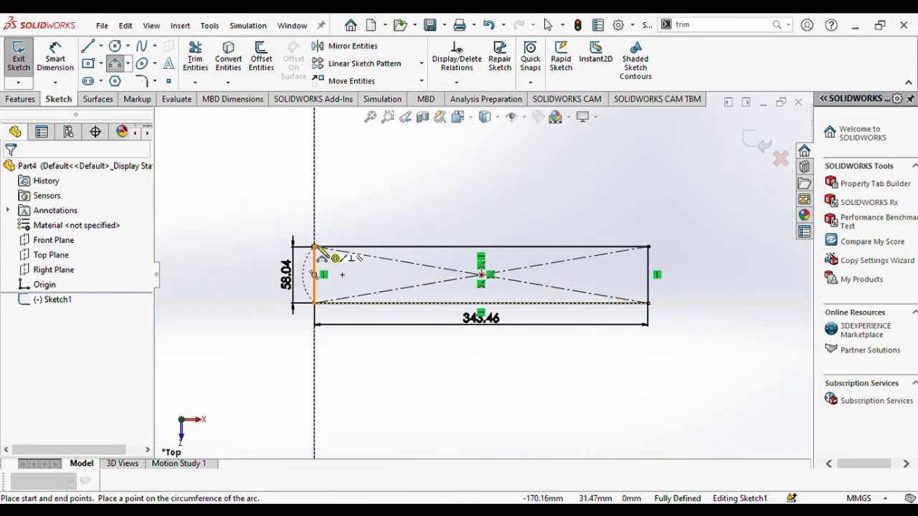
{"action": "left_click", "coordinate": [314, 247]}
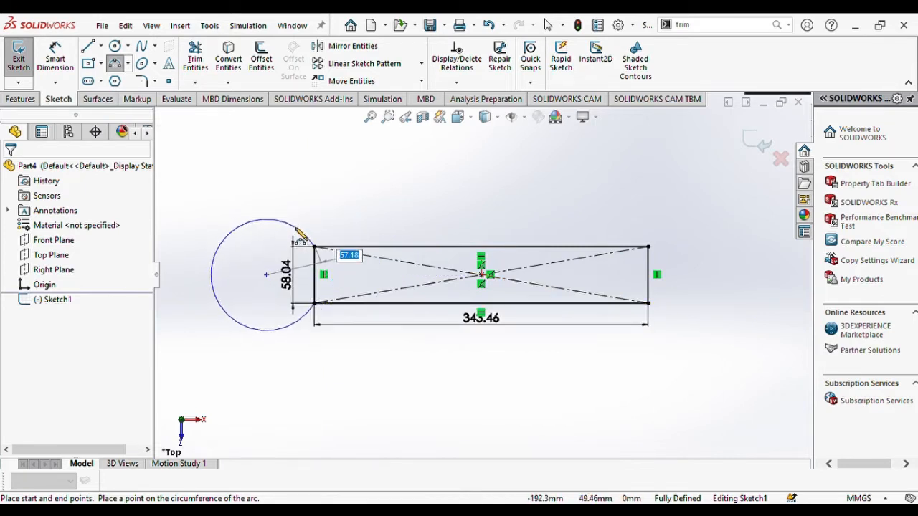
{"action": "left_click", "coordinate": [300, 237]}
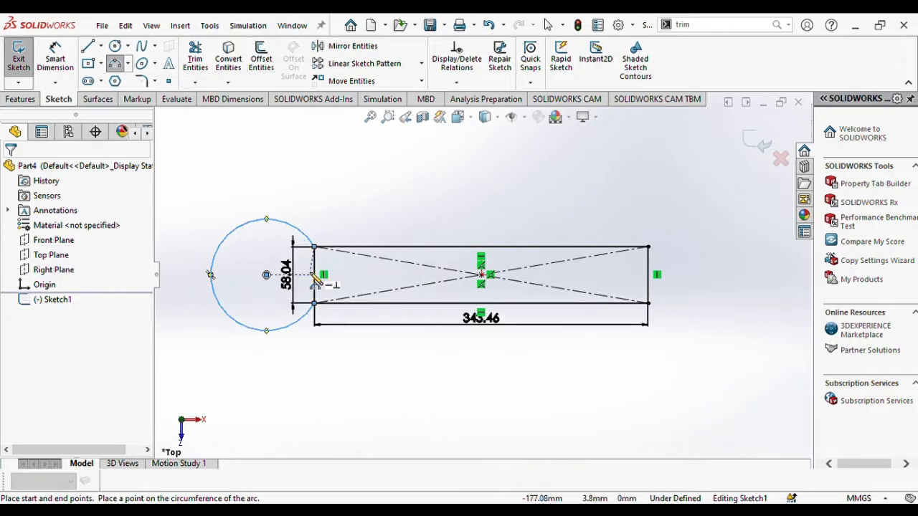
{"action": "key", "text": "Escape"}
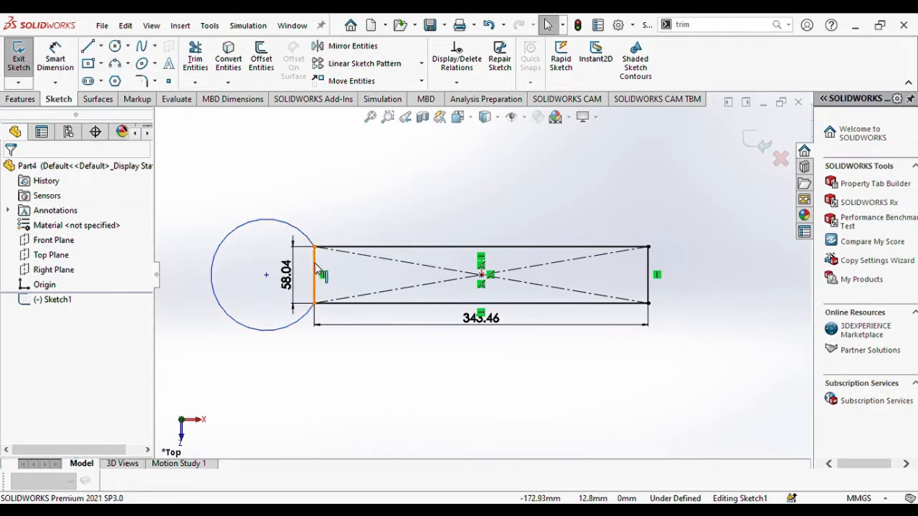
Delete the rectangle's left edge inside the arc and sketch a six-sided polygon centred on the arc's centre
{"action": "left_click", "coordinate": [320, 268]}
{"action": "key", "text": "Delete"}
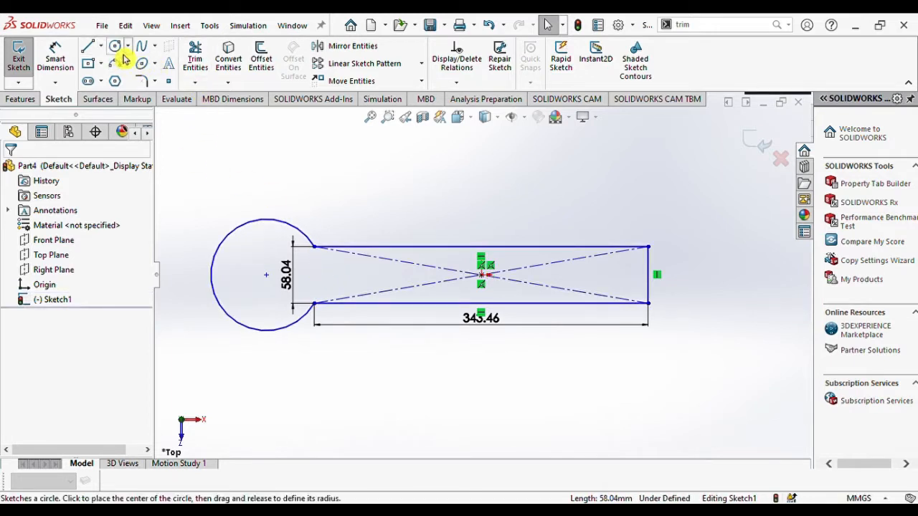
{"action": "left_click", "coordinate": [116, 81]}
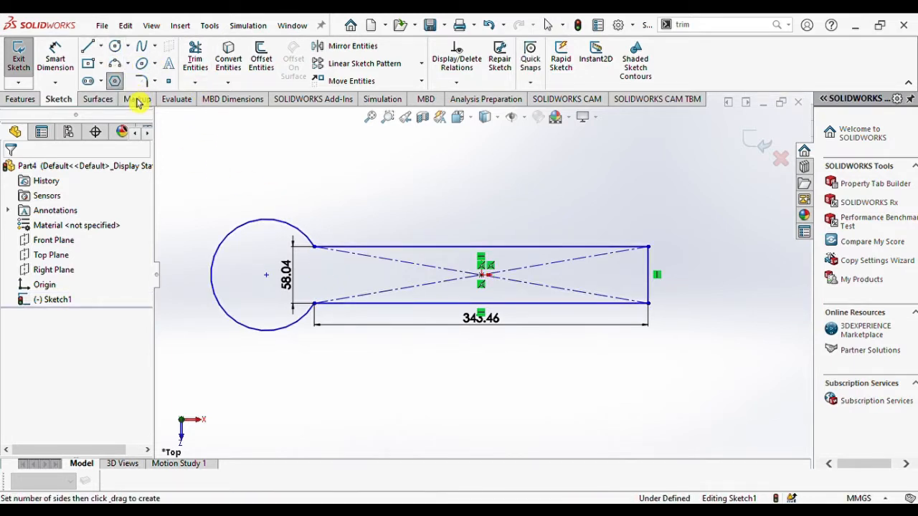
{"action": "left_click_drag", "start_coordinate": [265, 275], "coordinate": [274, 249]}
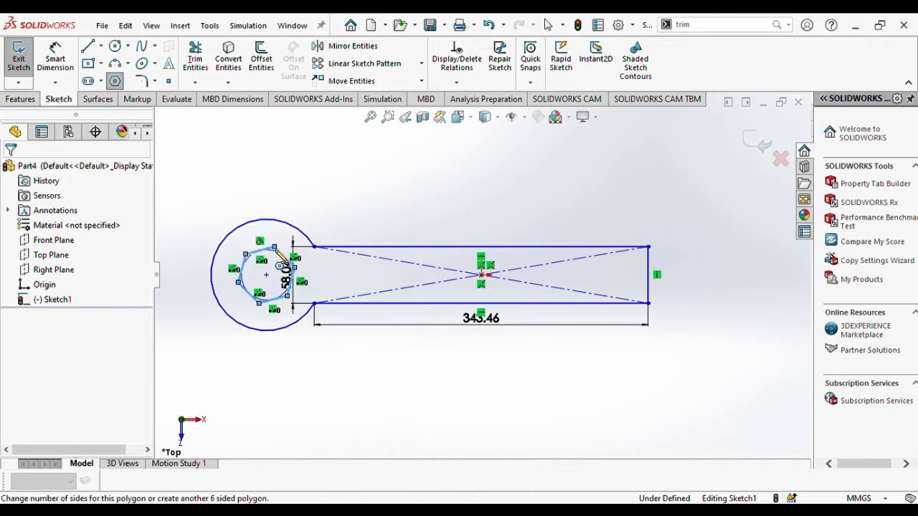
Apply 15 mm sketch fillets to both arc-to-bar junctions and both corners at the bar's right end
{"action": "left_click", "coordinate": [147, 82]}
{"action": "left_click", "coordinate": [307, 244]}
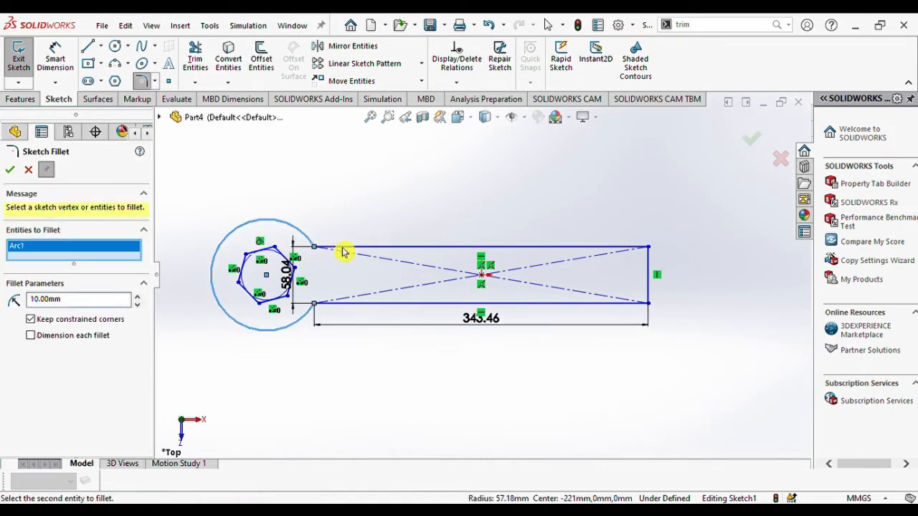
{"action": "left_click", "coordinate": [348, 248]}
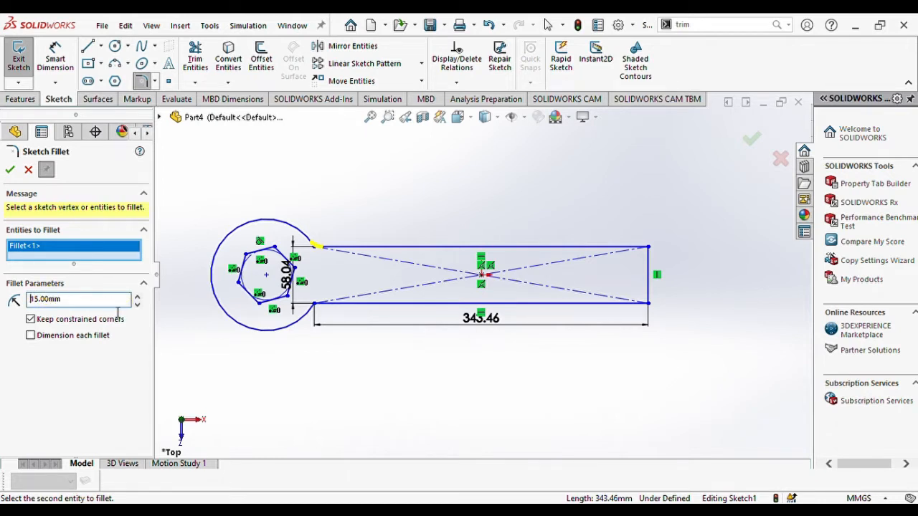
{"action": "left_click", "coordinate": [309, 312]}
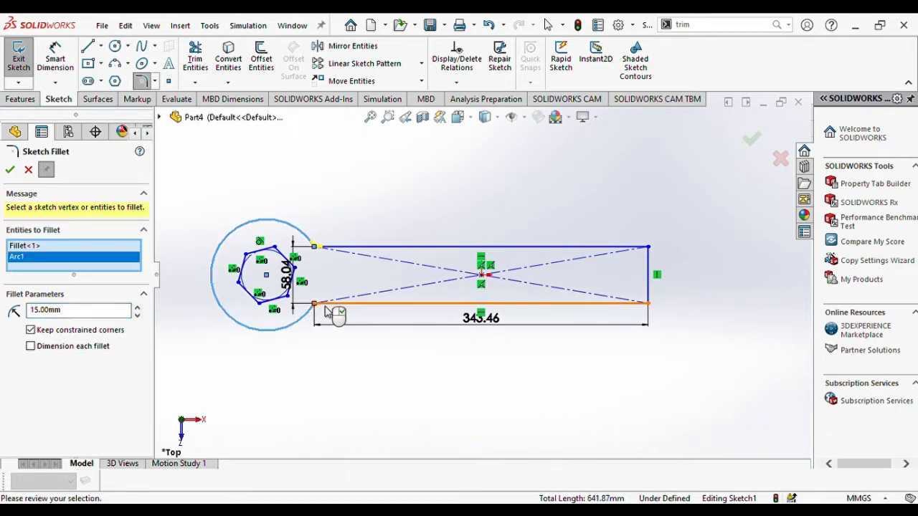
{"action": "left_click", "coordinate": [326, 310]}
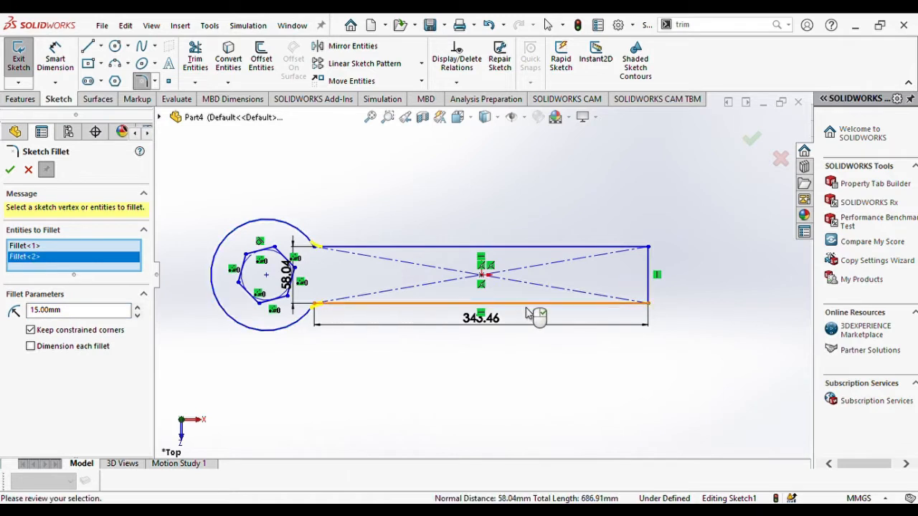
{"action": "left_click", "coordinate": [646, 302]}
{"action": "left_click", "coordinate": [649, 291]}
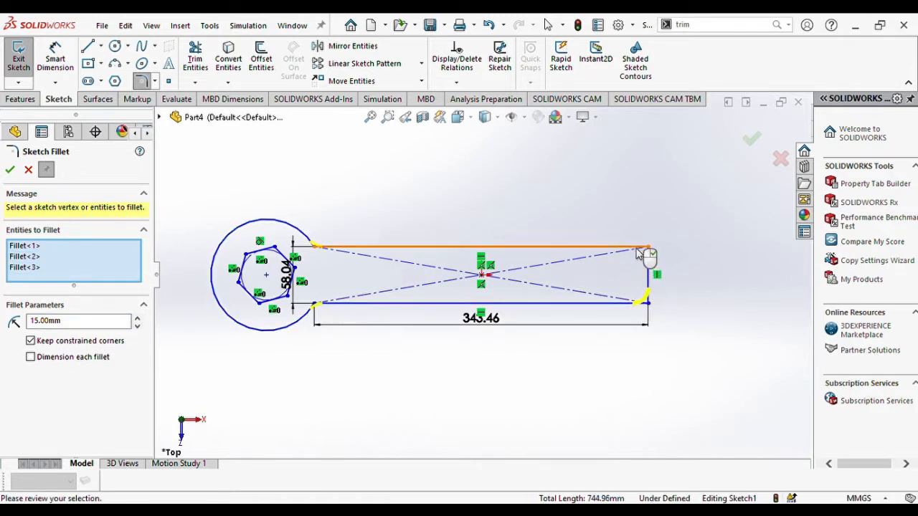
{"action": "left_click", "coordinate": [639, 248]}
{"action": "left_click", "coordinate": [649, 266]}
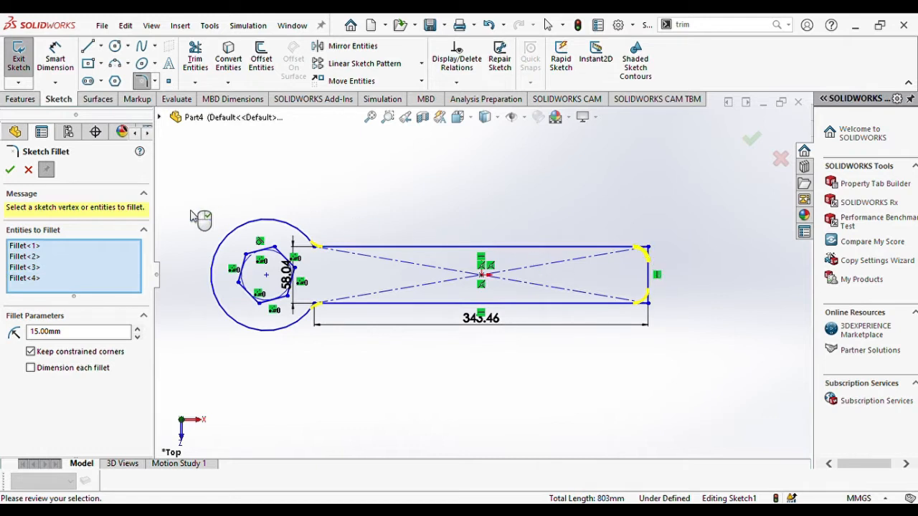
{"action": "left_click", "coordinate": [16, 174]}
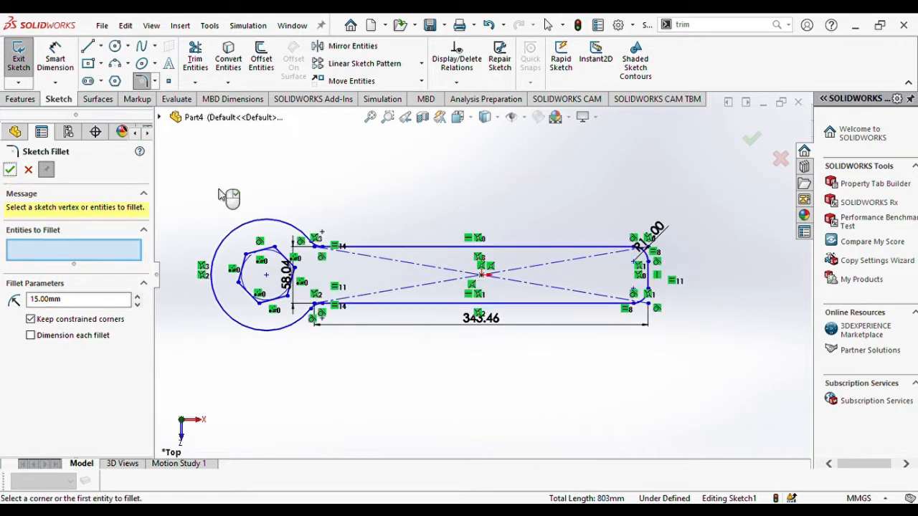
{"action": "left_click", "coordinate": [16, 173]}
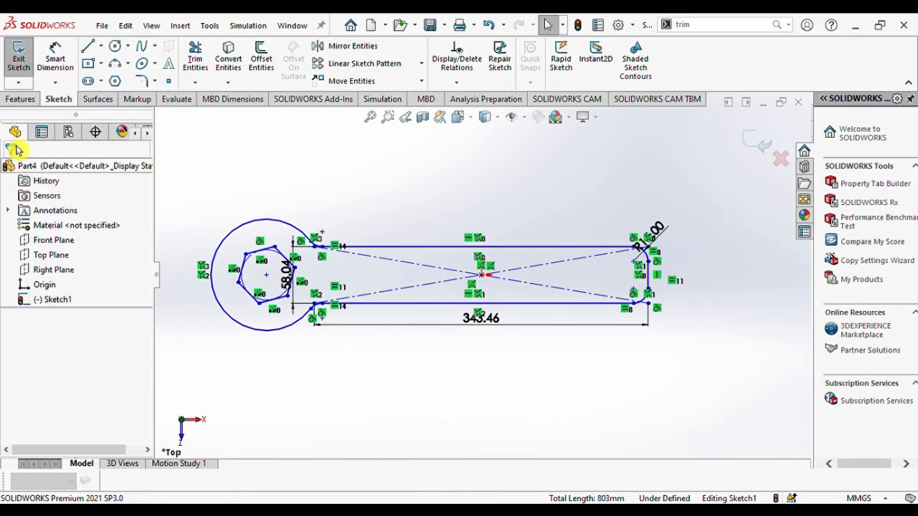
Extrude the wrench profile 10 mm using the Mid Plane end condition
{"action": "left_click", "coordinate": [21, 99]}
{"action": "left_click", "coordinate": [23, 59]}
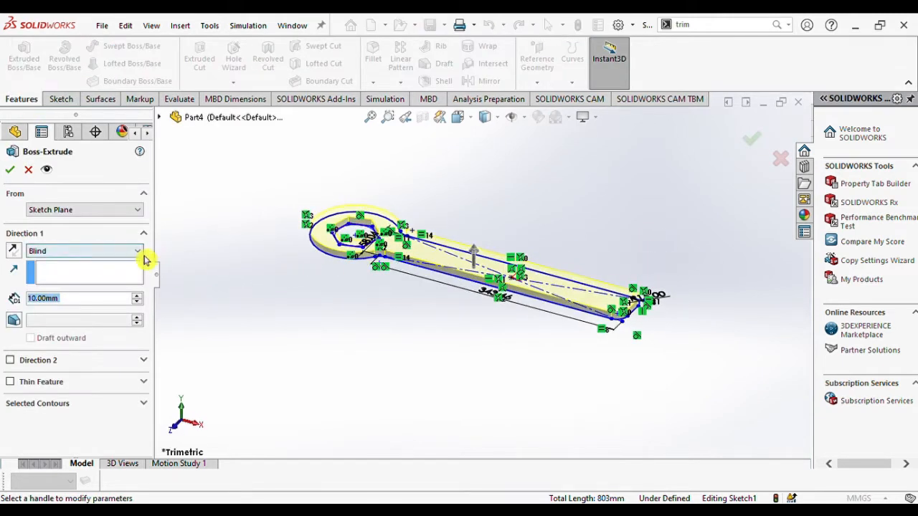
{"action": "left_click", "coordinate": [139, 253]}
{"action": "left_click", "coordinate": [86, 314]}
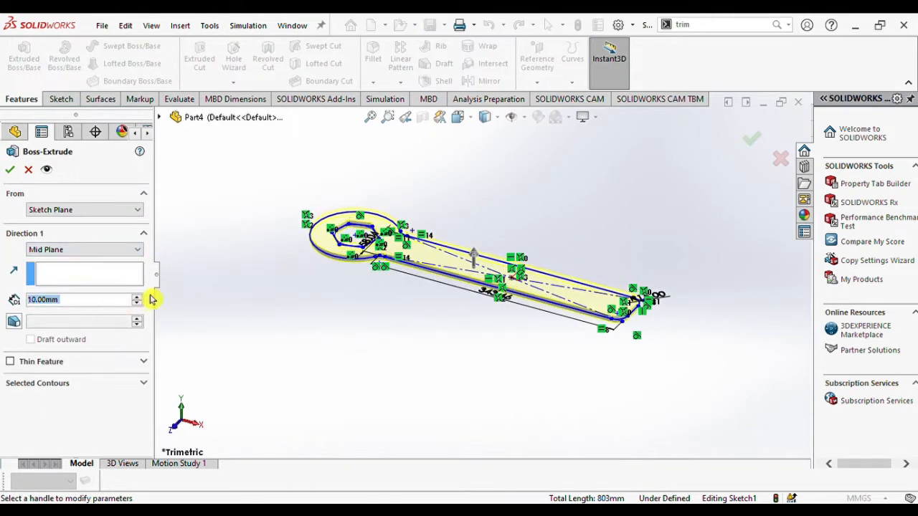
{"action": "left_click", "coordinate": [9, 169]}
{"action": "middle_click_drag", "start_coordinate": [423, 268], "coordinate": [434, 323]}
{"action": "scroll", "coordinate": [435, 321], "scroll_direction": "down", "scroll_amount": 5}
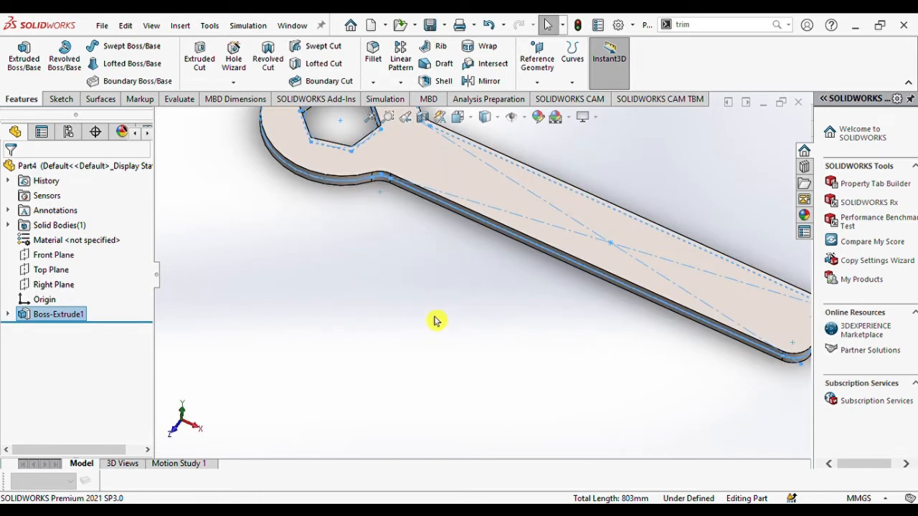
{"action": "scroll", "coordinate": [437, 319], "scroll_direction": "up", "scroll_amount": 5}
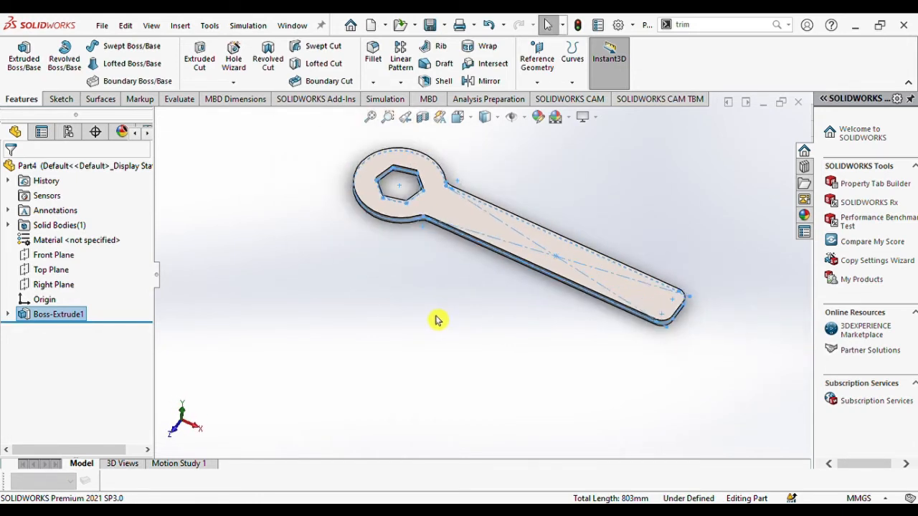
Edit the wrench body's extrusion and set its depth to 20 mm
{"action": "left_click", "coordinate": [76, 316]}
{"action": "left_click", "coordinate": [76, 316]}
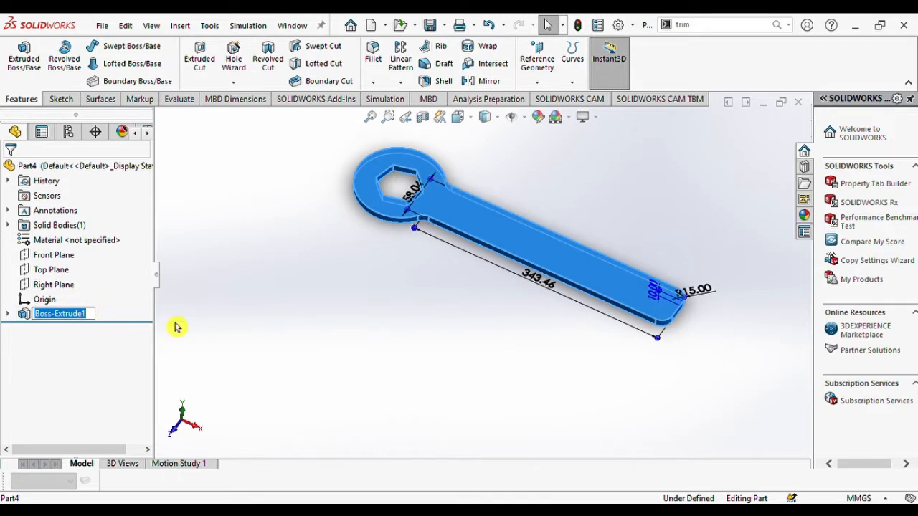
{"action": "left_click", "coordinate": [177, 328]}
{"action": "left_click", "coordinate": [93, 315]}
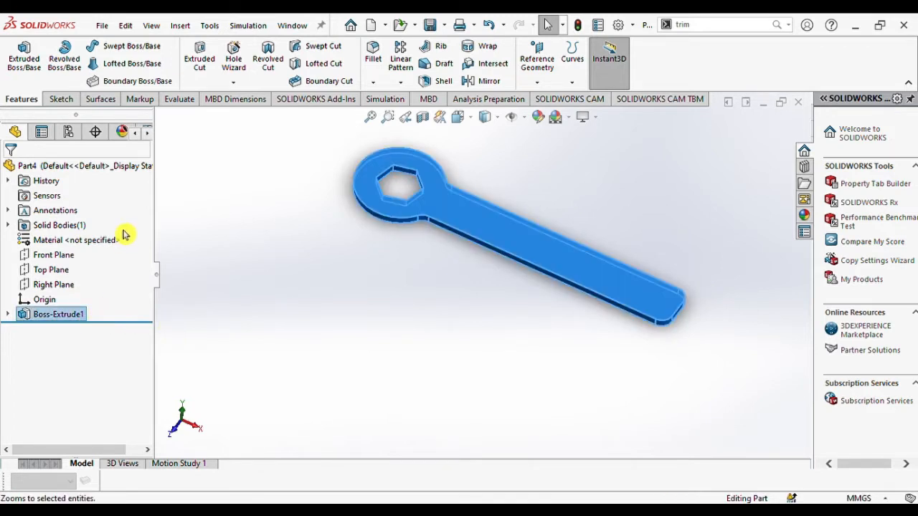
{"action": "left_click", "coordinate": [98, 215]}
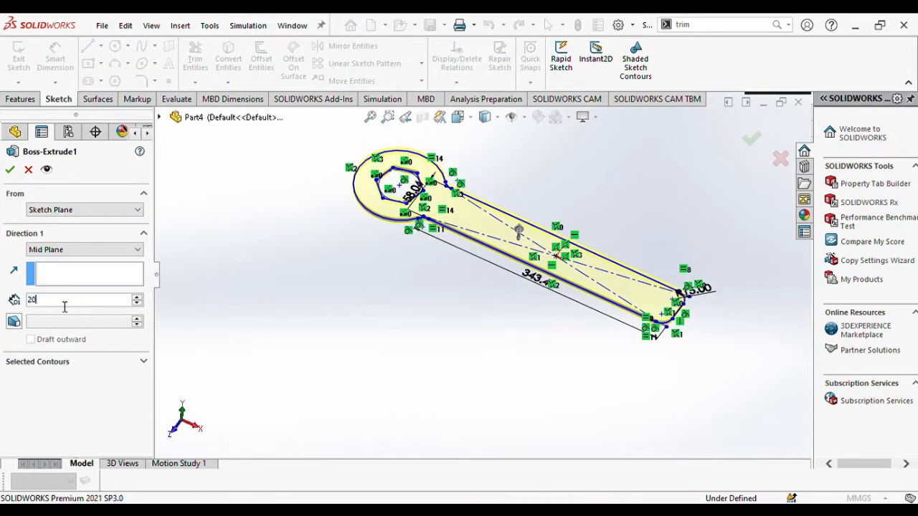
{"action": "key", "text": "Return"}
{"action": "left_click", "coordinate": [10, 170]}
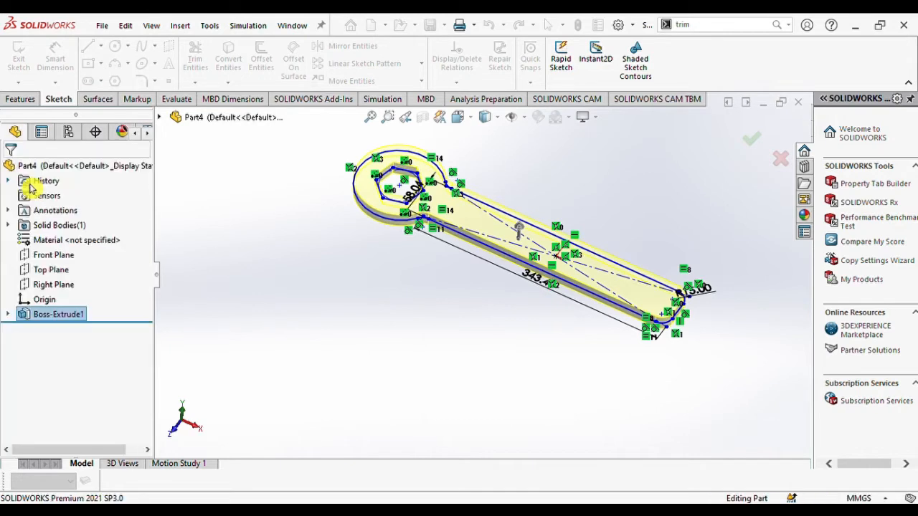
Start a sketch on the wrench's top face and draw a center rectangle about 311 by 34 mm on the handle, centred at the origin
{"action": "middle_click_drag", "start_coordinate": [373, 282], "coordinate": [442, 304]}
{"action": "scroll", "coordinate": [450, 289], "scroll_direction": "down", "scroll_amount": 3}
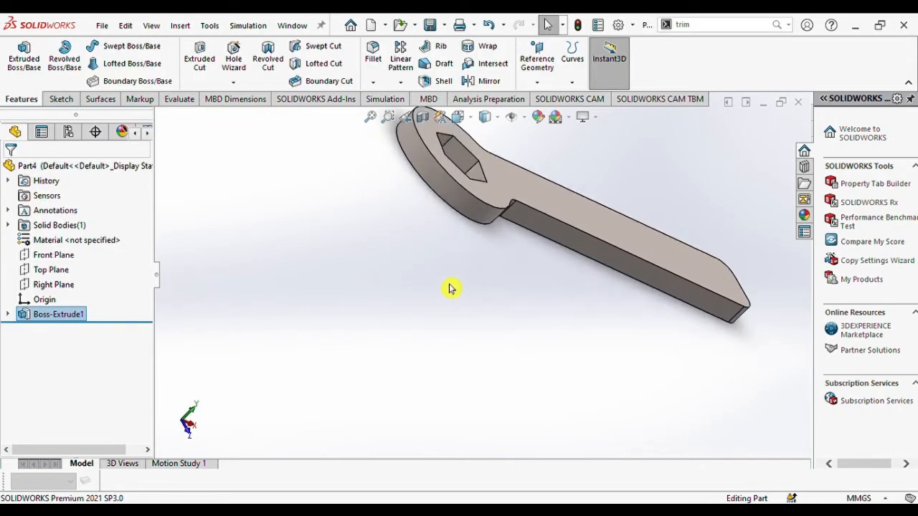
{"action": "left_click", "coordinate": [587, 221]}
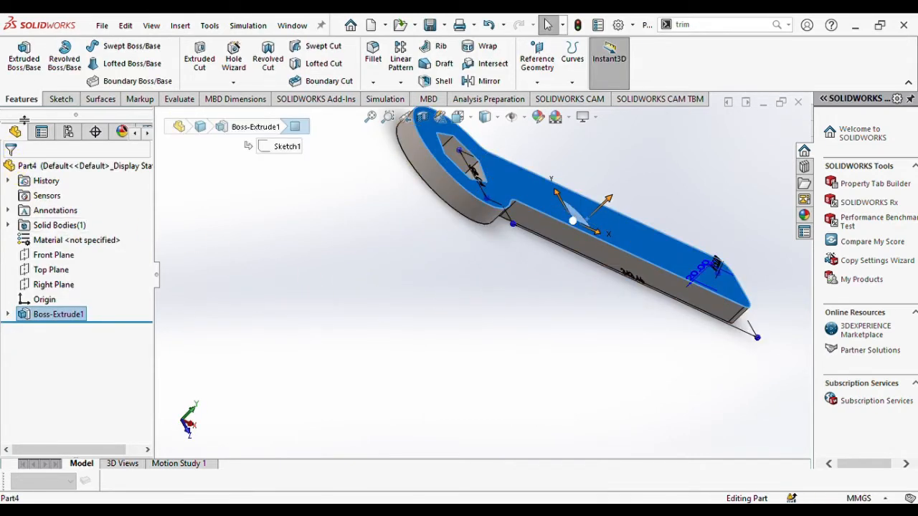
{"action": "left_click", "coordinate": [61, 99]}
{"action": "left_click", "coordinate": [19, 58]}
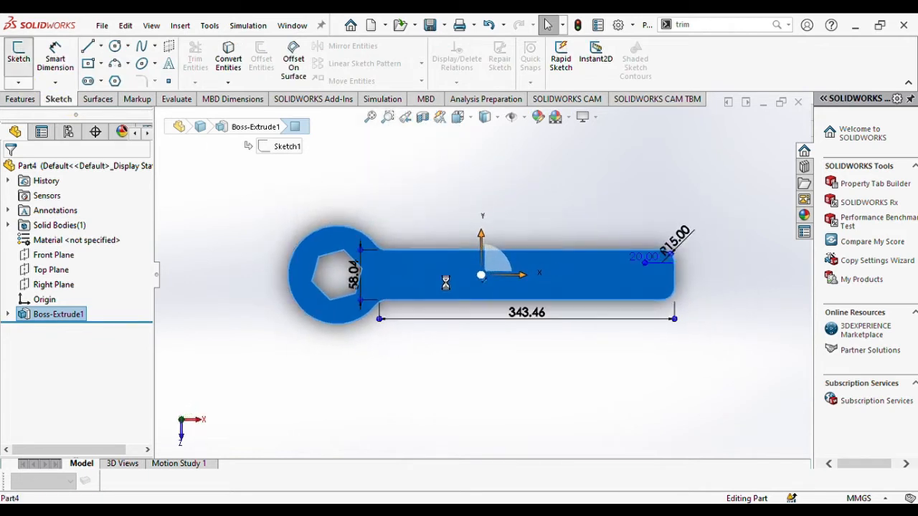
{"action": "left_click", "coordinate": [88, 63]}
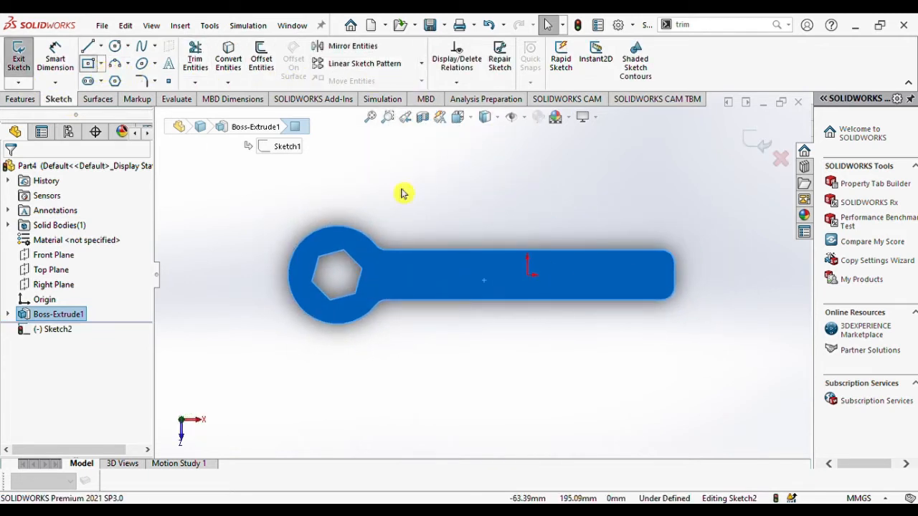
{"action": "left_click", "coordinate": [529, 276]}
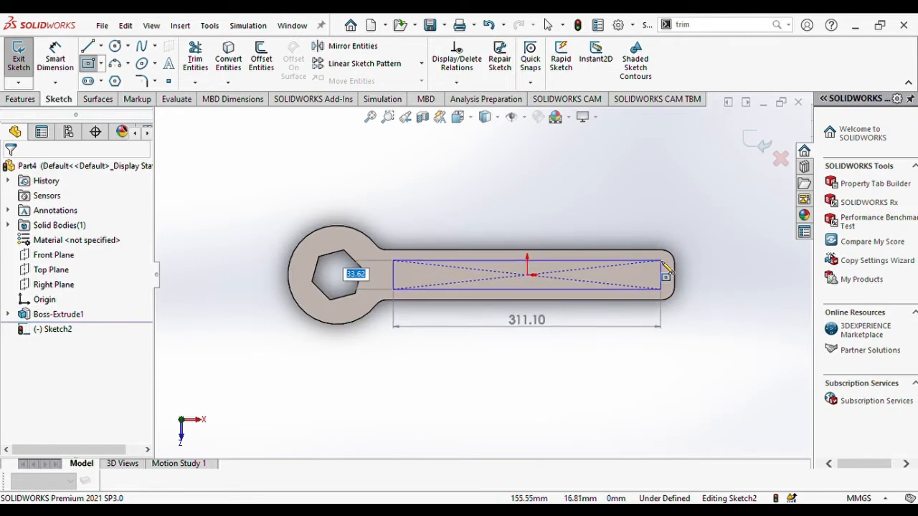
{"action": "left_click", "coordinate": [665, 268]}
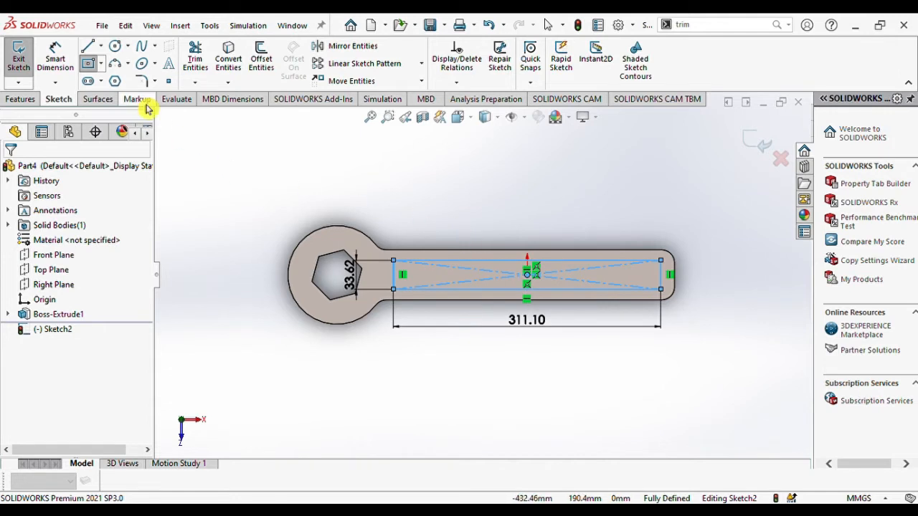
Apply 15 mm sketch fillets to all four corners of the handle's rectangle
{"action": "left_click", "coordinate": [145, 82]}
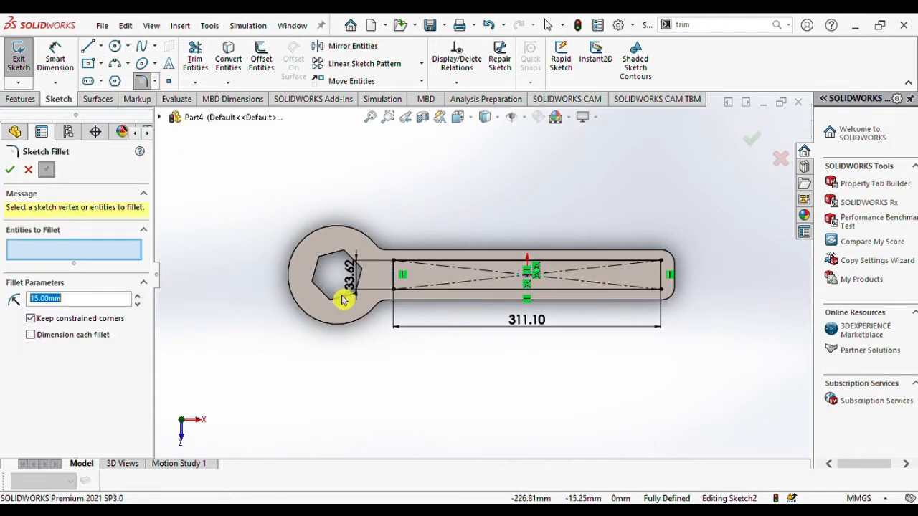
{"action": "left_click", "coordinate": [407, 293]}
{"action": "left_click", "coordinate": [400, 287]}
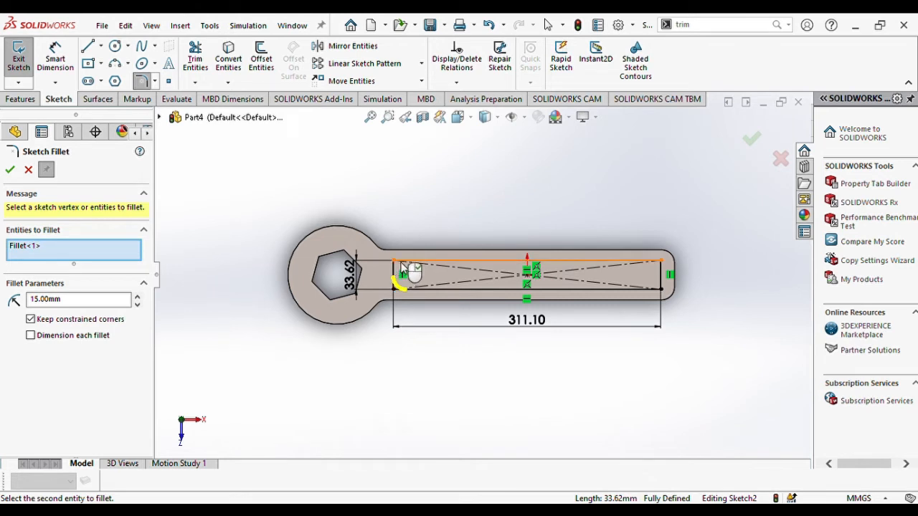
{"action": "left_click", "coordinate": [400, 261]}
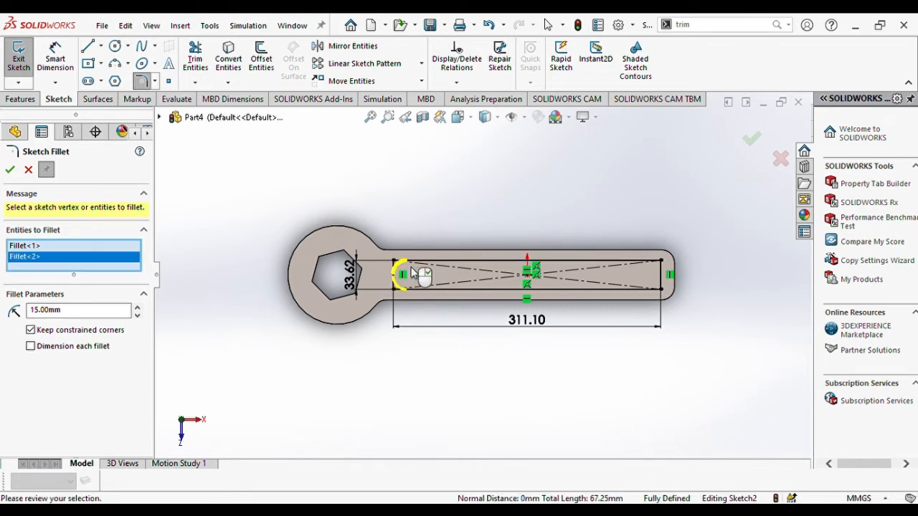
{"action": "left_click", "coordinate": [653, 289]}
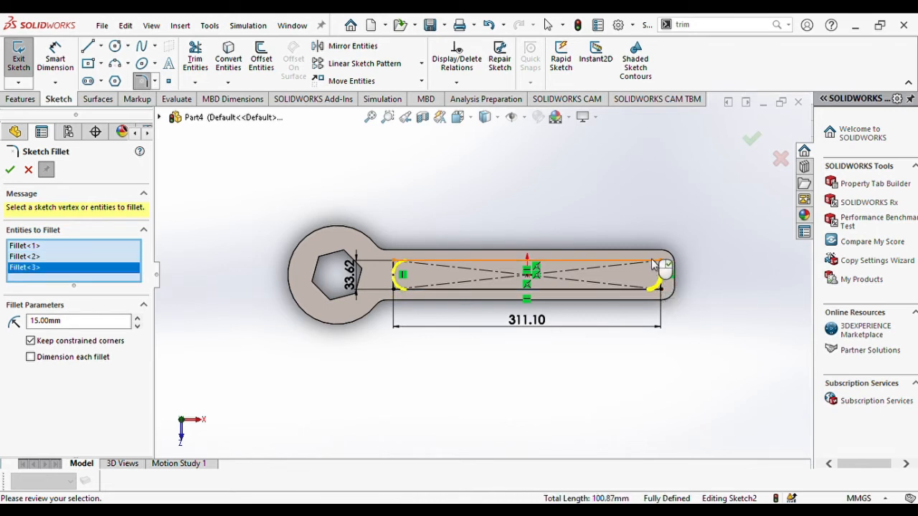
{"action": "left_click", "coordinate": [654, 263]}
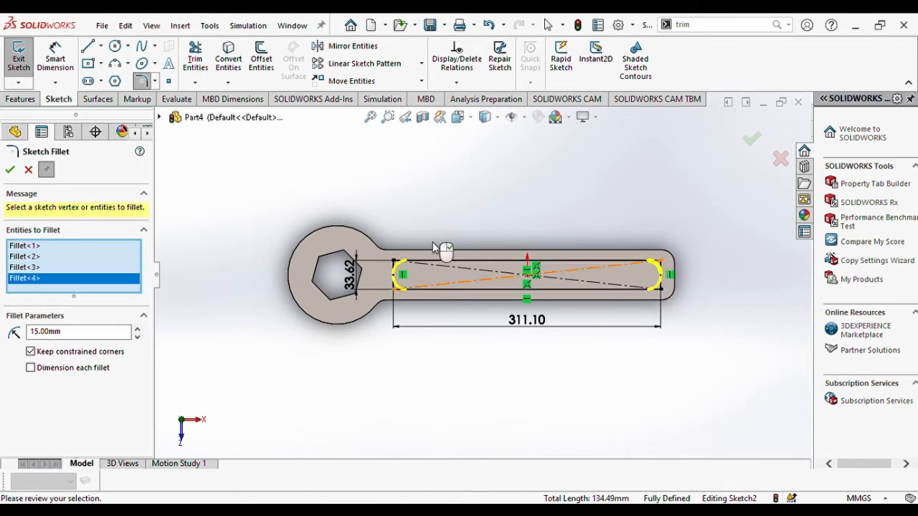
{"action": "left_click", "coordinate": [11, 170]}
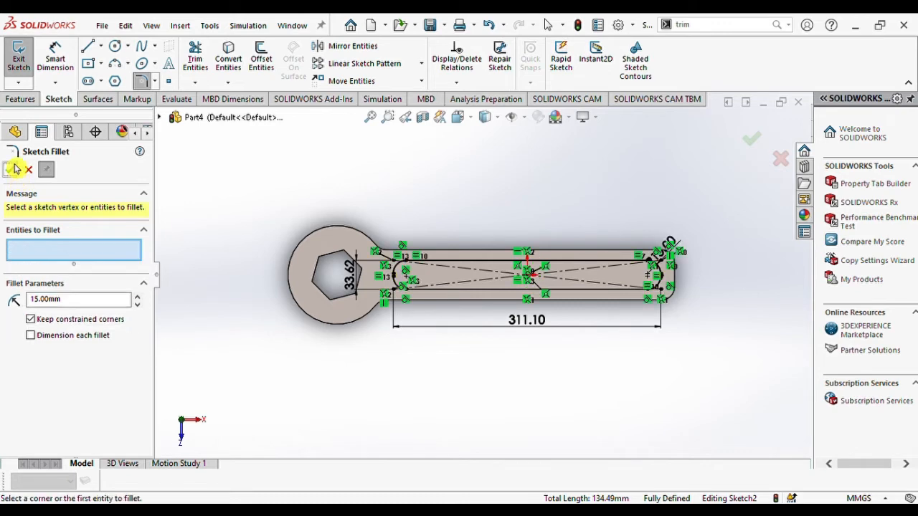
{"action": "left_click", "coordinate": [30, 100]}
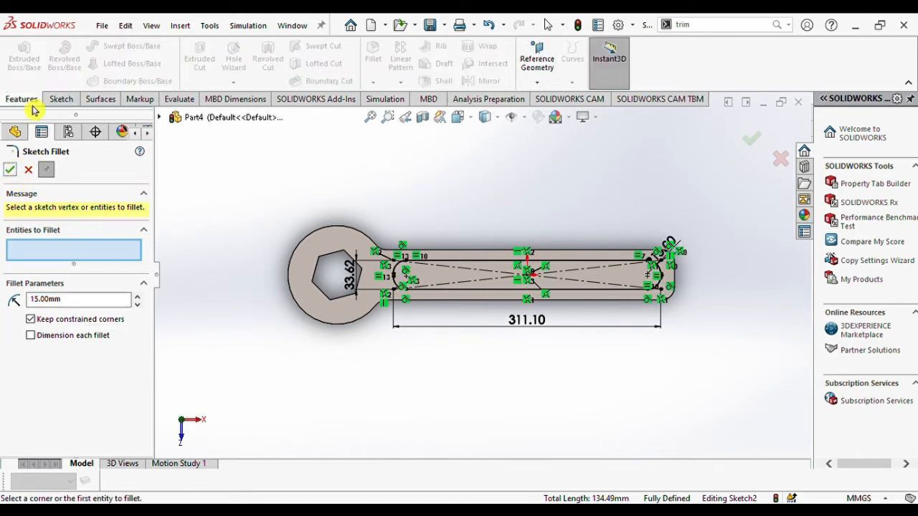
{"action": "left_click", "coordinate": [61, 99]}
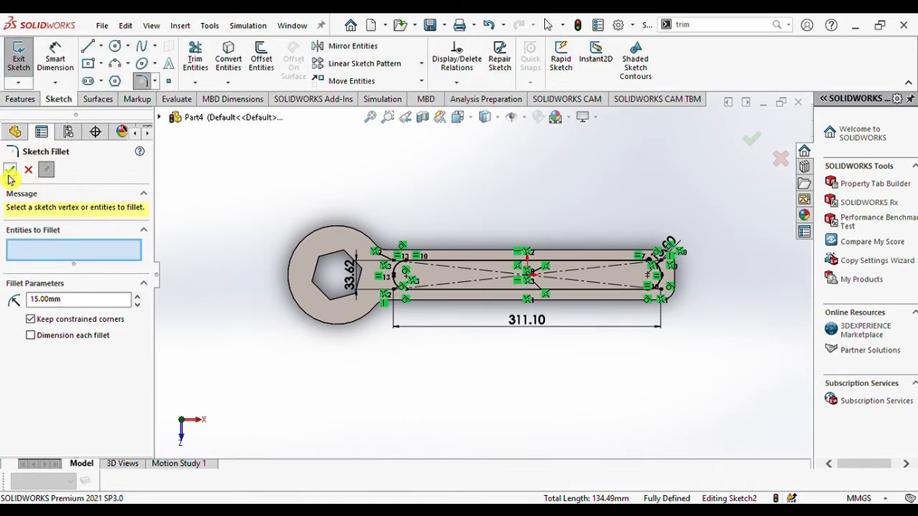
{"action": "left_click", "coordinate": [10, 170]}
Cut the rounded rectangle 5 mm deep into the handle's top face with a Blind Extruded Cut
{"action": "left_click", "coordinate": [31, 103]}
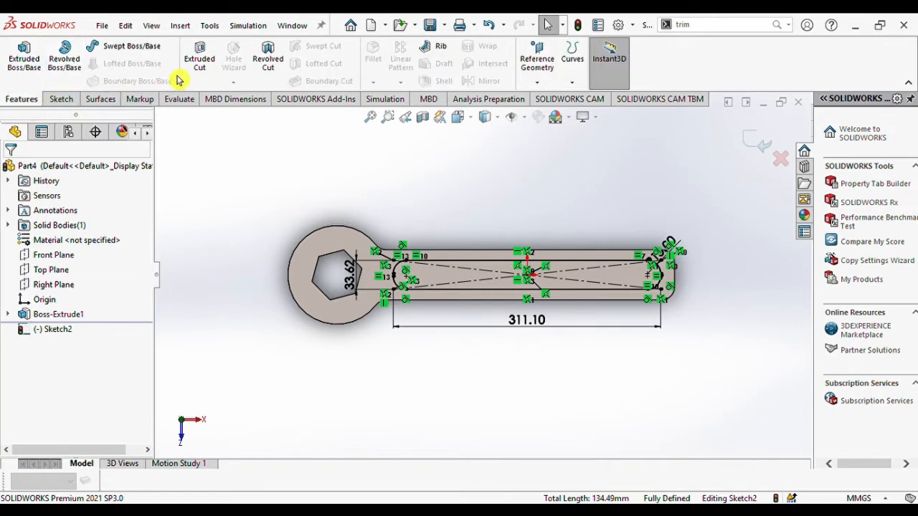
{"action": "left_click", "coordinate": [199, 57]}
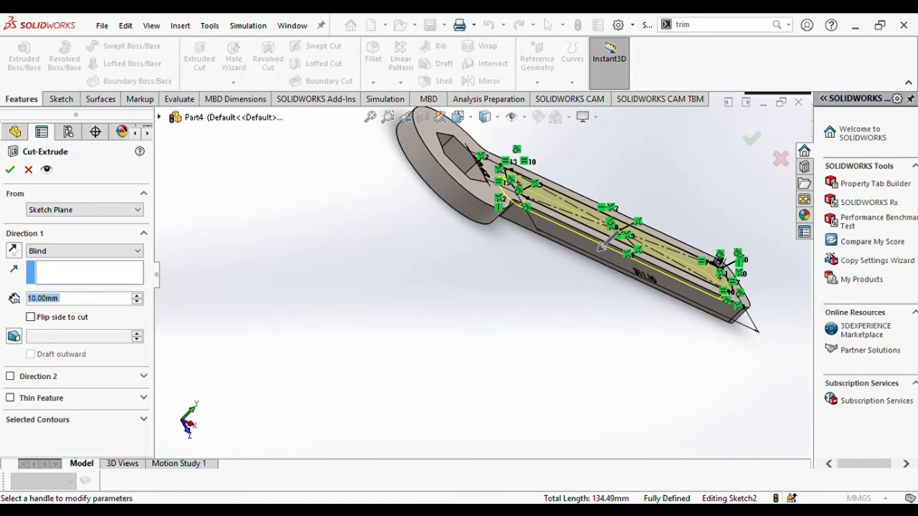
{"action": "type", "text": "5"}
{"action": "key", "text": "Return"}
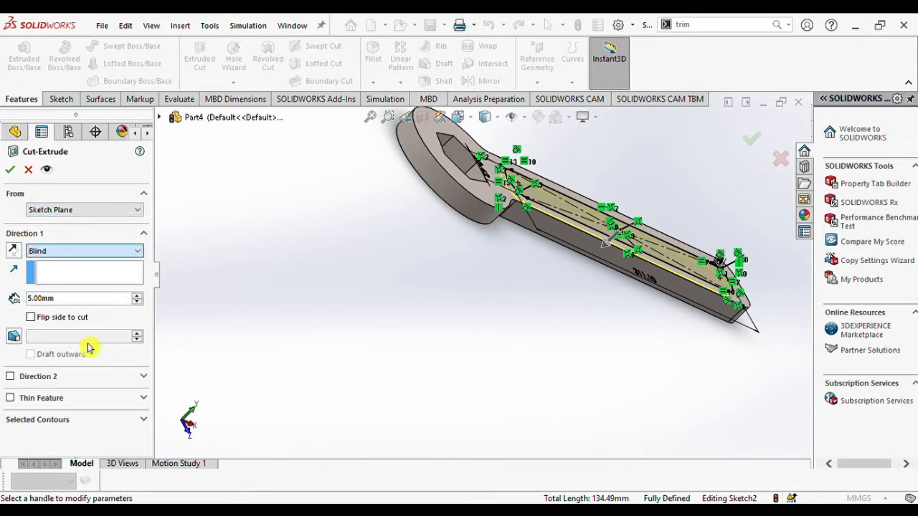
{"action": "left_click", "coordinate": [11, 171]}
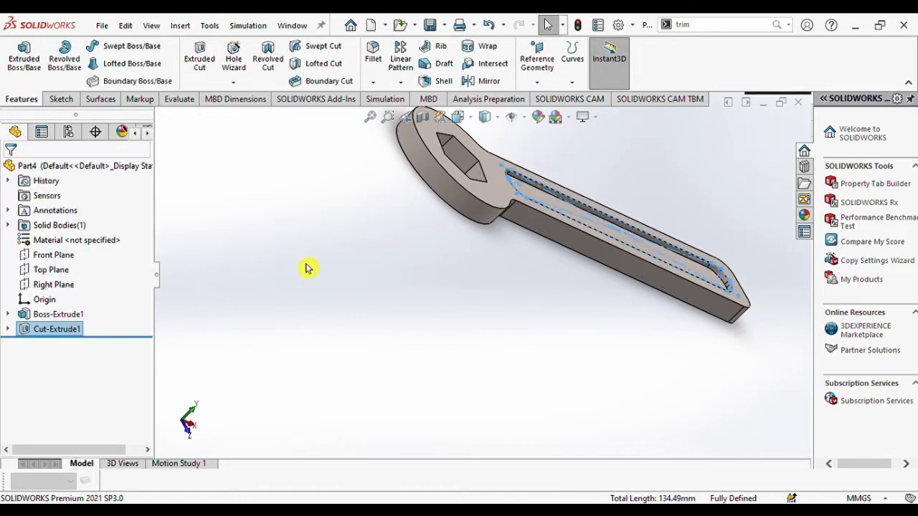
Mirror the handle's recess cut about the Top Plane onto the opposite face
{"action": "middle_click_drag", "start_coordinate": [305, 266], "coordinate": [431, 150]}
{"action": "left_click", "coordinate": [489, 81]}
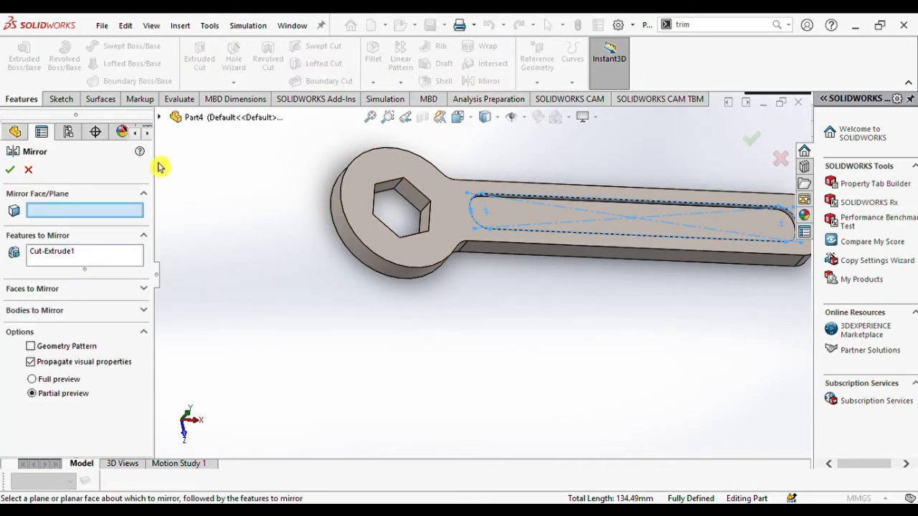
{"action": "left_click", "coordinate": [177, 119]}
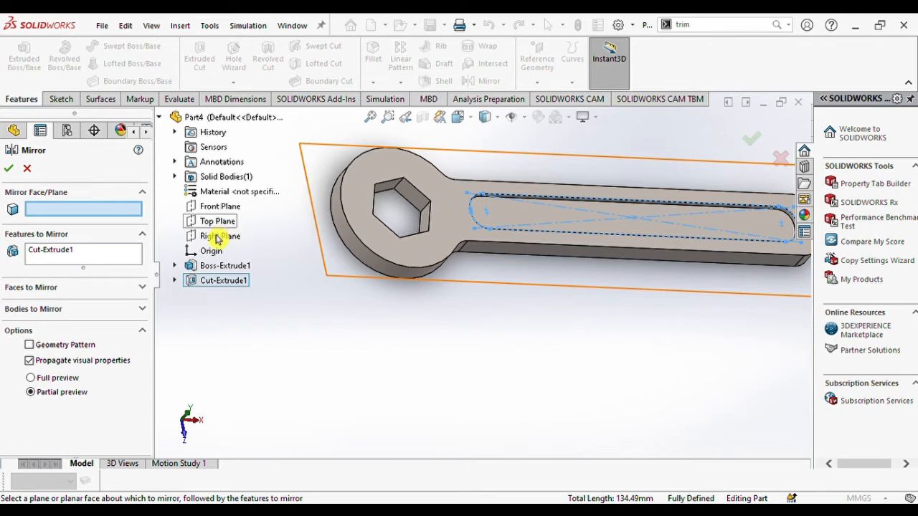
{"action": "left_click", "coordinate": [215, 222]}
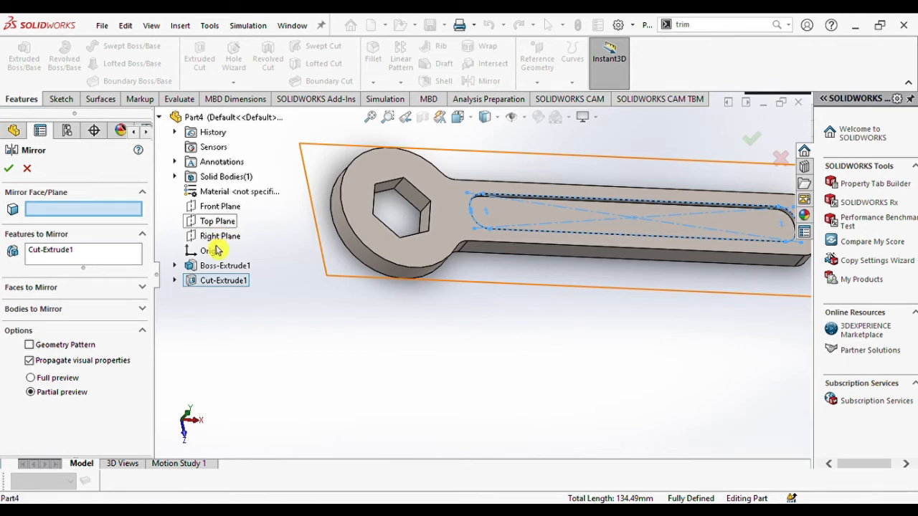
{"action": "left_click", "coordinate": [9, 168]}
Fillet the edges of the wrench's top face and the outer edge of its opposite face with a 3 mm radius
{"action": "mouse_move", "coordinate": [322, 278]}
{"action": "middle_mouse_down"}
{"action": "mouse_move", "coordinate": [410, 268]}
{"action": "mouse_move", "coordinate": [398, 287]}
{"action": "mouse_move", "coordinate": [352, 293]}
{"action": "mouse_move", "coordinate": [324, 320]}
{"action": "mouse_move", "coordinate": [266, 292]}
{"action": "mouse_move", "coordinate": [241, 306]}
{"action": "mouse_move", "coordinate": [324, 266]}
{"action": "middle_mouse_up"}
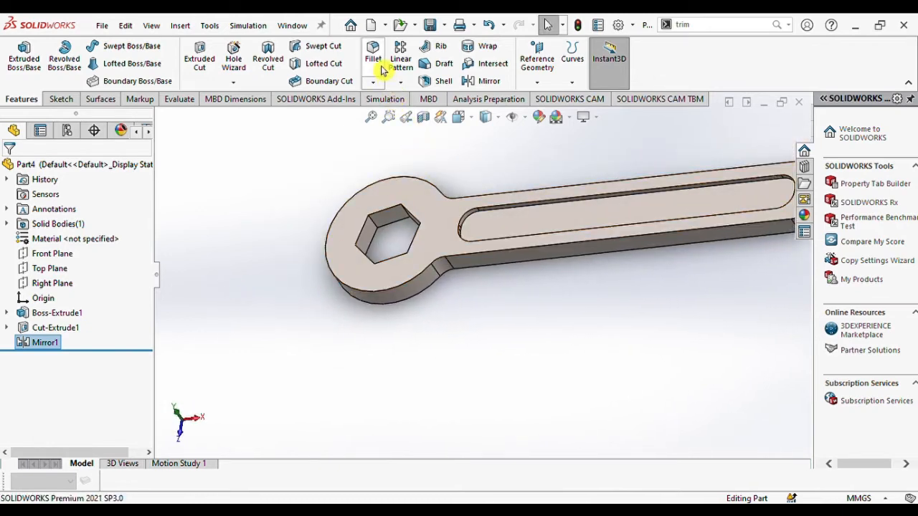
{"action": "left_click", "coordinate": [452, 253]}
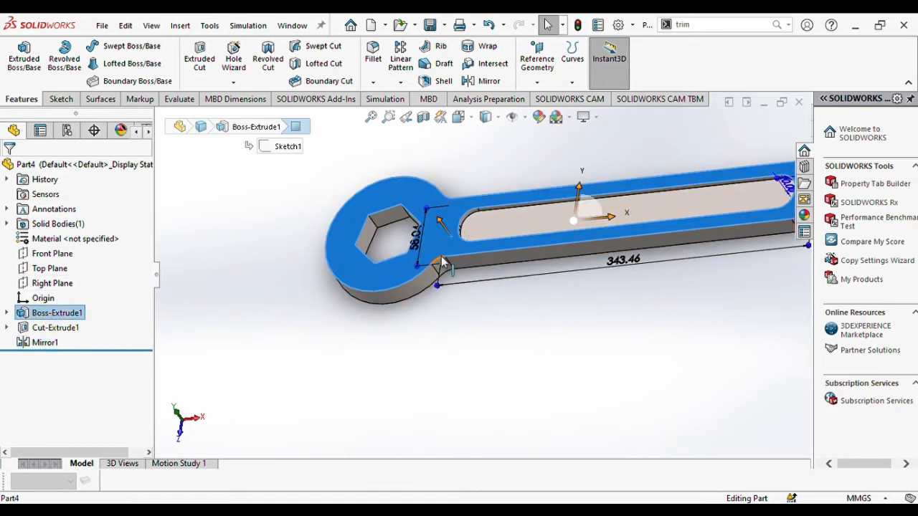
{"action": "left_click", "coordinate": [466, 265]}
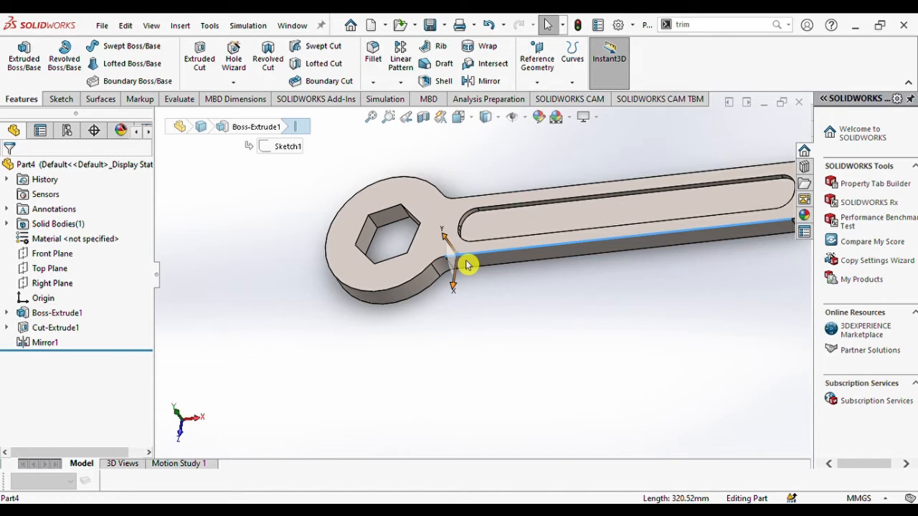
{"action": "left_click", "coordinate": [459, 231]}
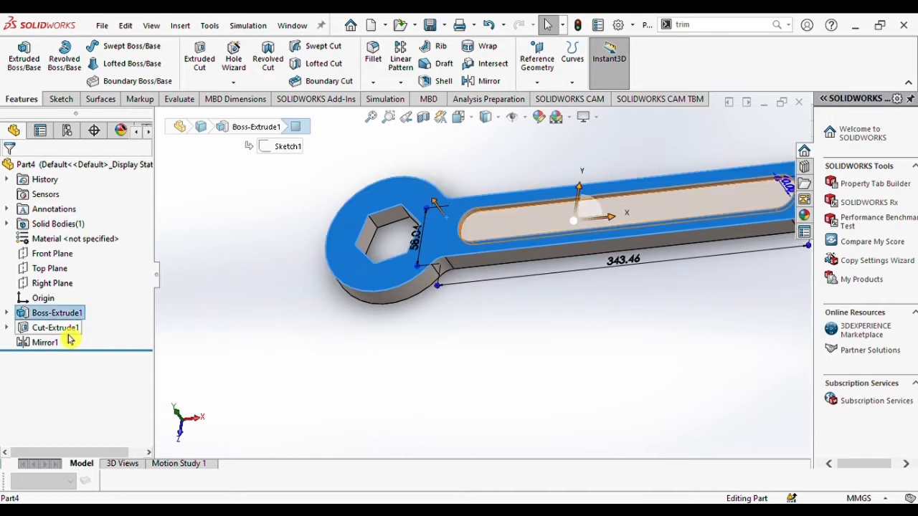
{"action": "left_click", "coordinate": [374, 56]}
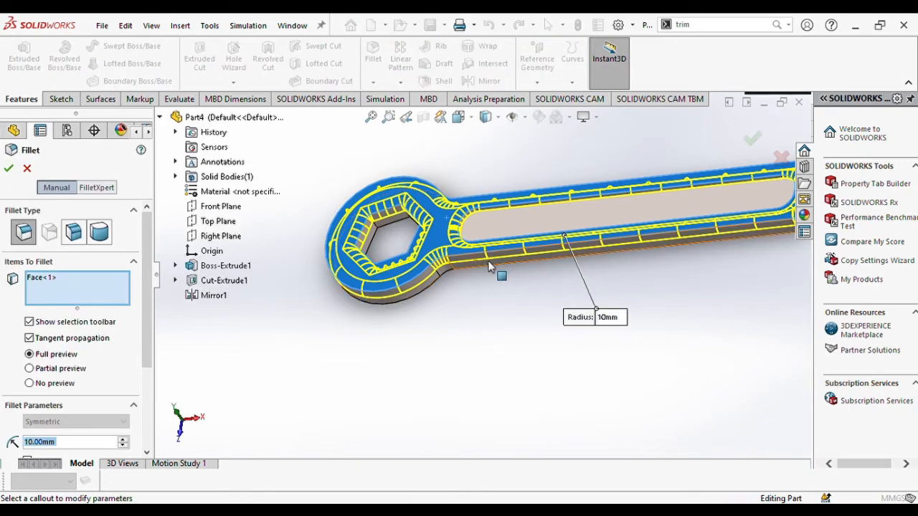
{"action": "middle_click_drag", "start_coordinate": [530, 219], "coordinate": [574, 243]}
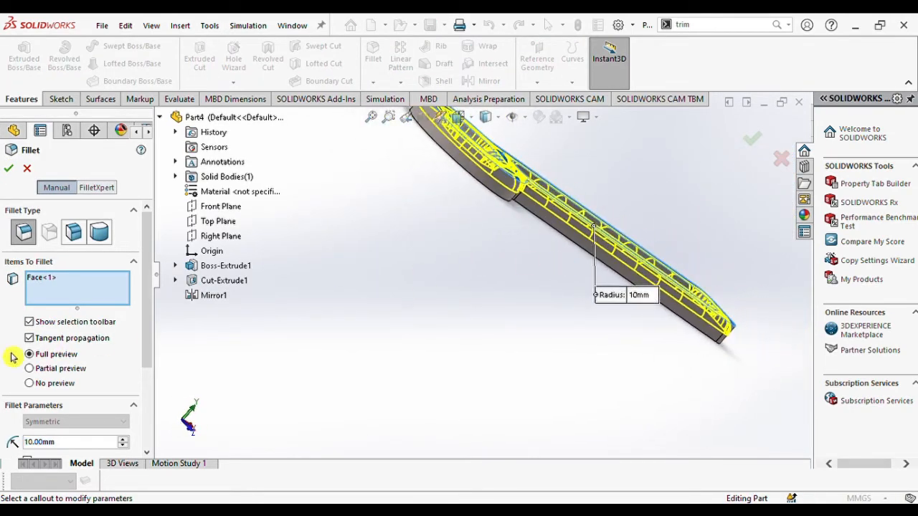
{"action": "scroll", "coordinate": [143, 358], "scroll_direction": "down", "scroll_amount": 2}
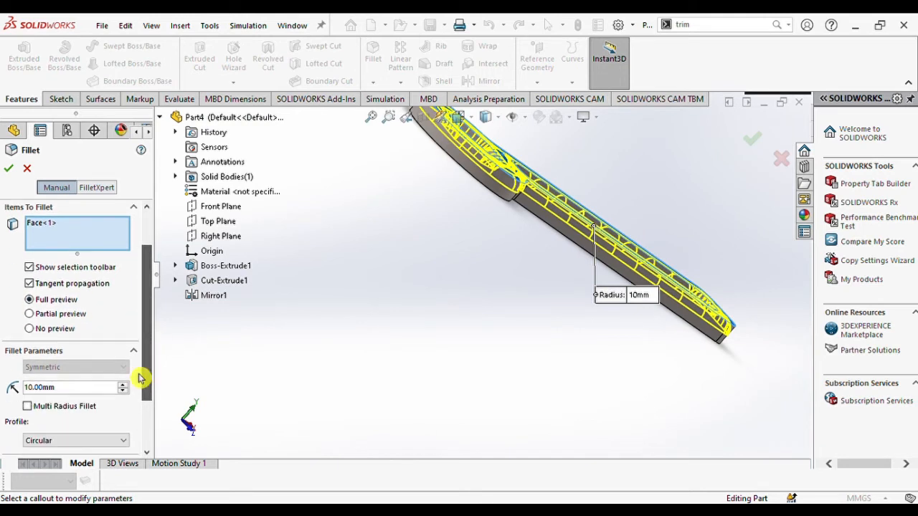
{"action": "double_click", "coordinate": [62, 389]}
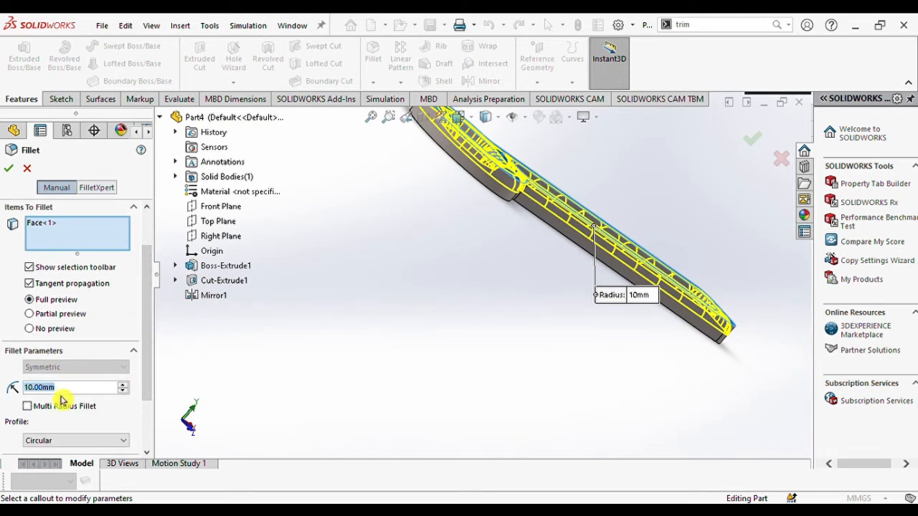
{"action": "key", "text": "Return"}
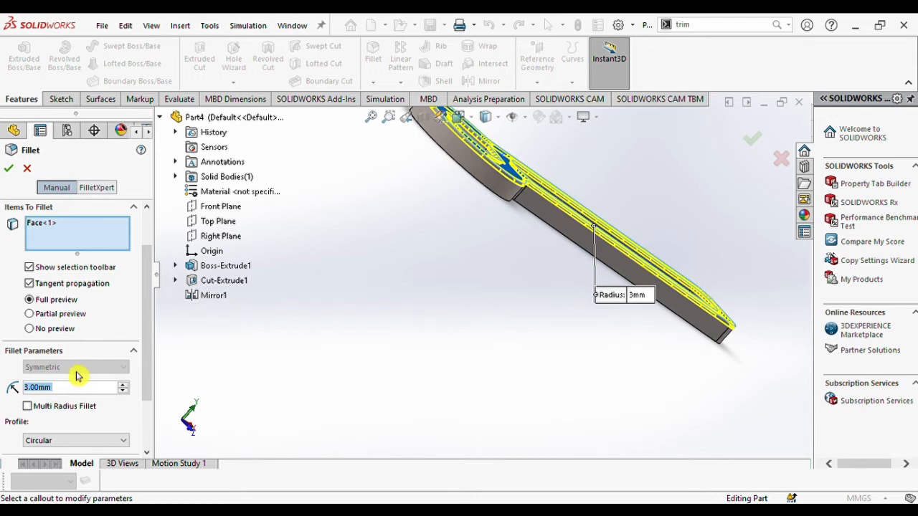
{"action": "middle_click_drag", "start_coordinate": [476, 295], "coordinate": [506, 252]}
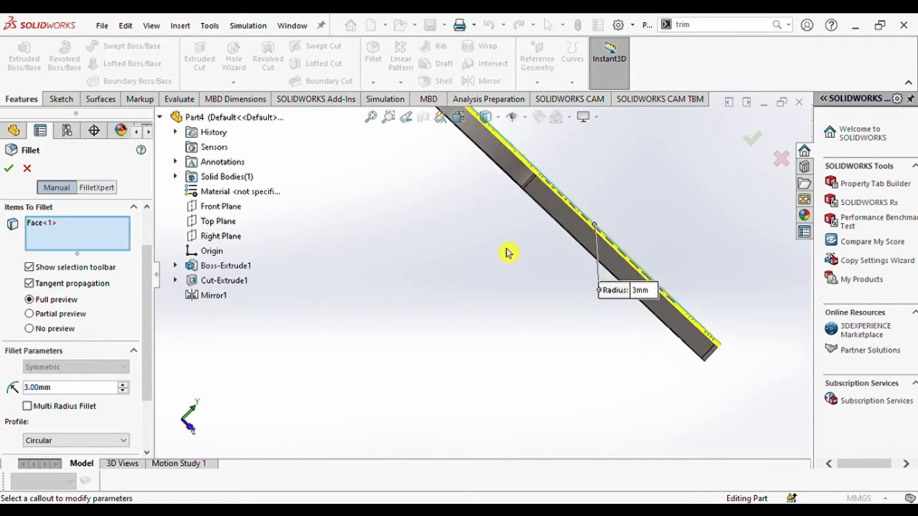
{"action": "left_click", "coordinate": [549, 214]}
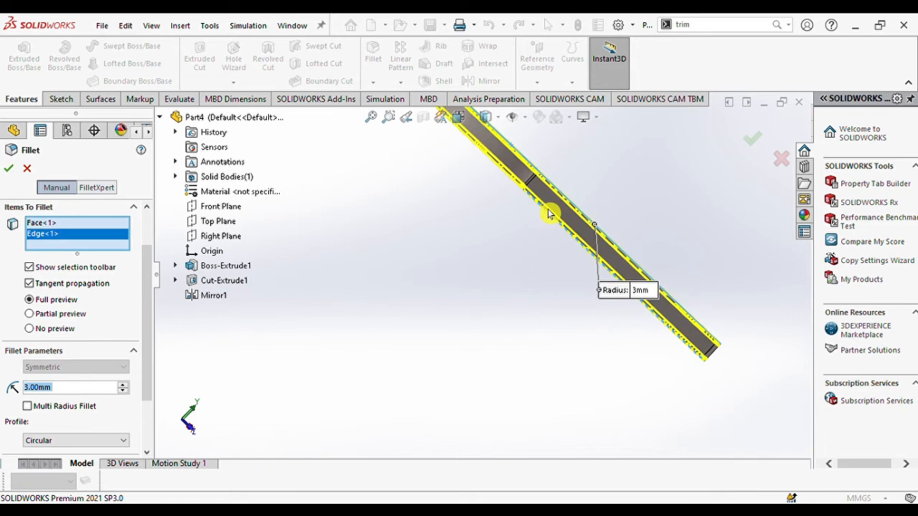
{"action": "left_click", "coordinate": [9, 168]}
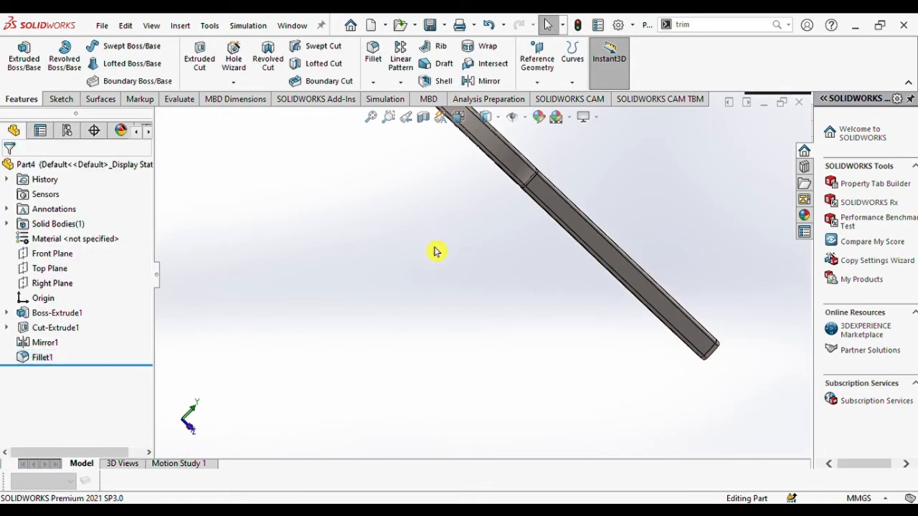
{"action": "middle_click_drag", "start_coordinate": [435, 250], "coordinate": [373, 383]}
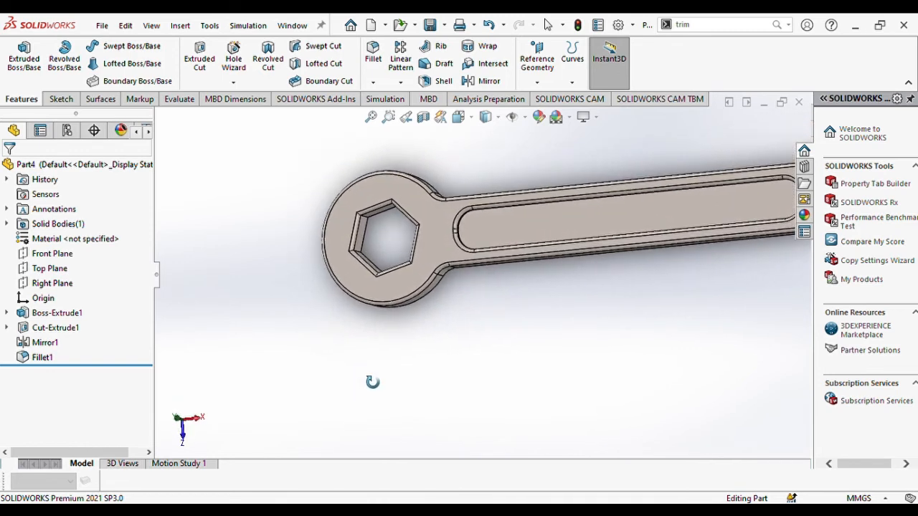
{"action": "left_click", "coordinate": [388, 116]}
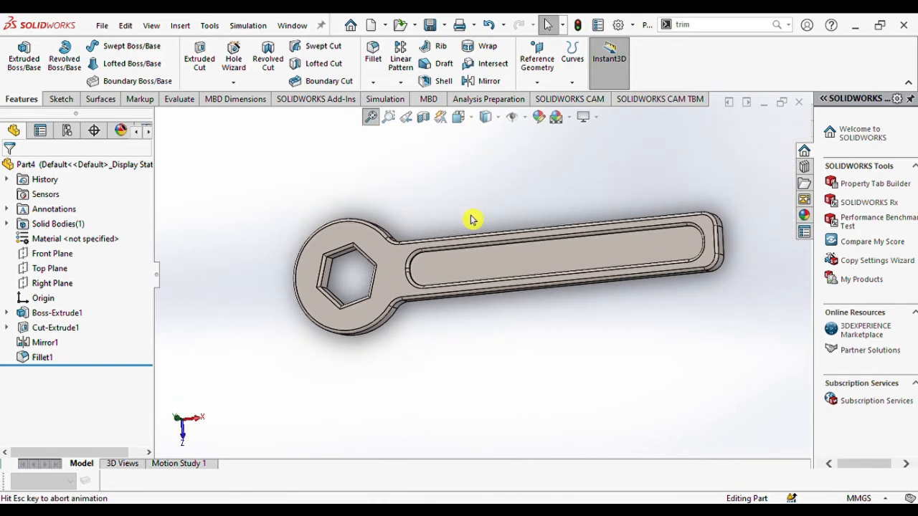
{"action": "middle_click_drag", "start_coordinate": [471, 219], "coordinate": [467, 322]}
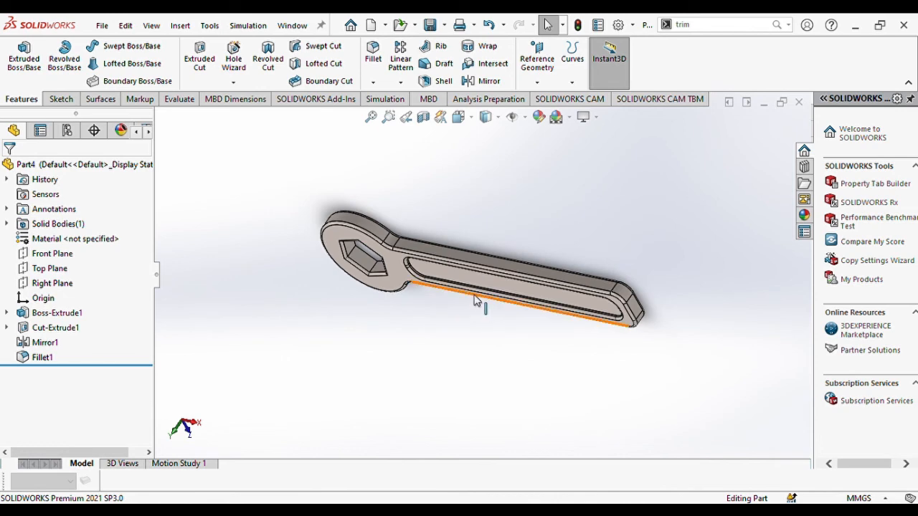